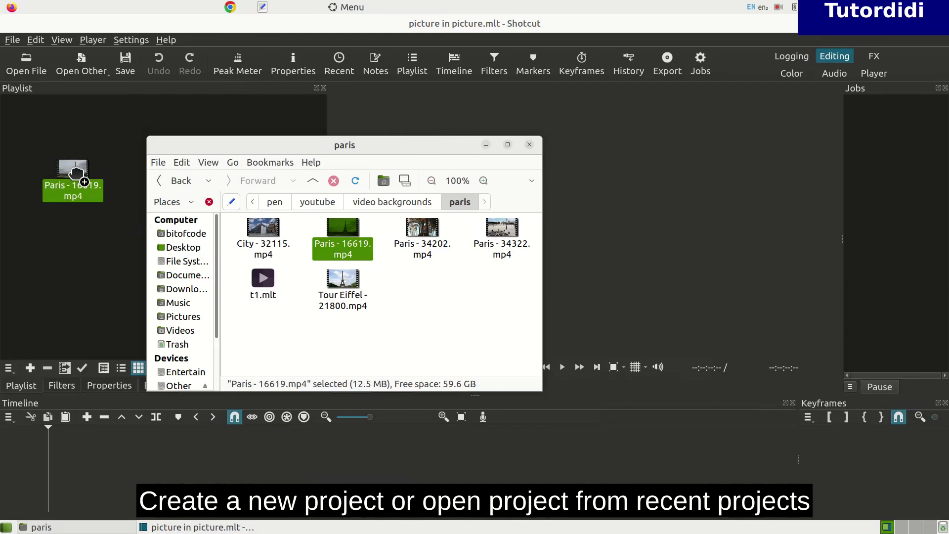
# Add Tour Eiffel - 21800.mp4 from the paris folder and production.mp4 from the 2023 folder to the playlist.
pyautogui.moveTo(366, 307); pyautogui.dragTo(38, 163)
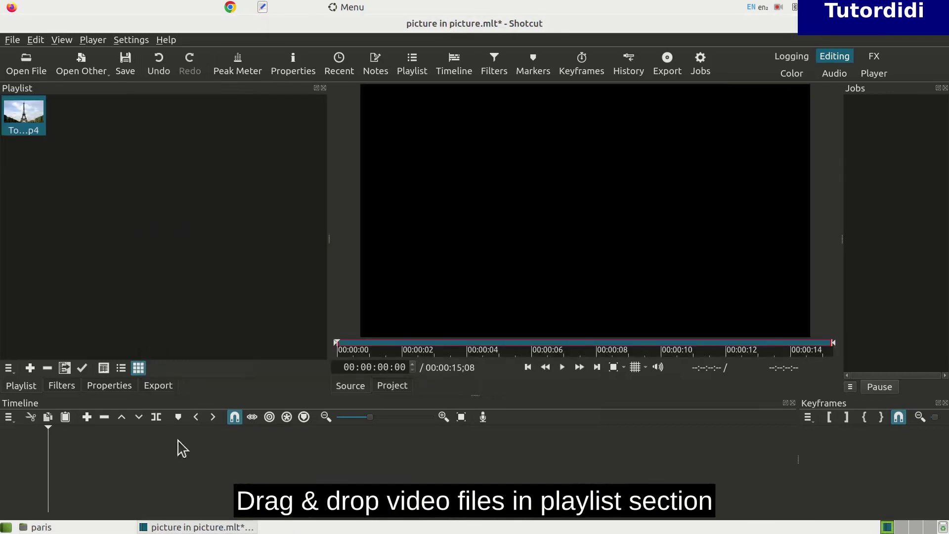
pyautogui.click(50, 527)
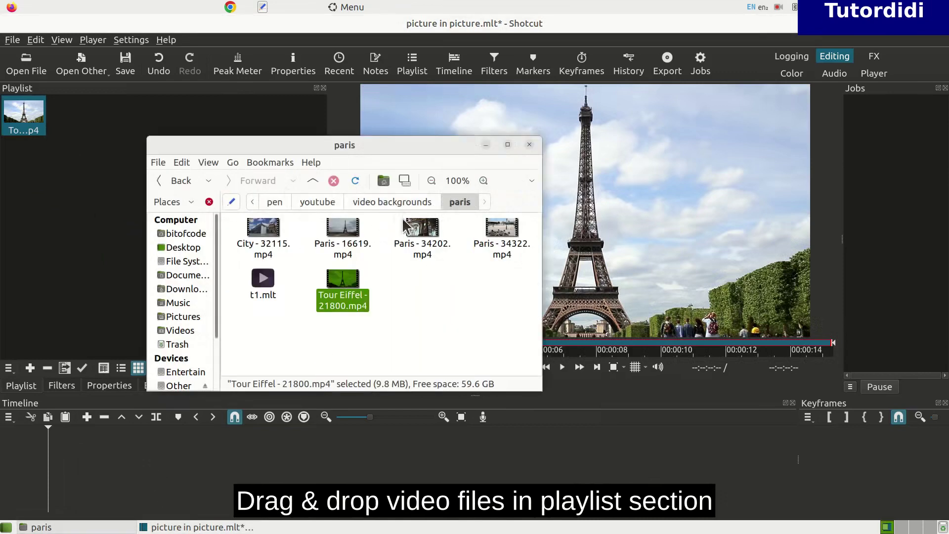
pyautogui.click(392, 202)
pyautogui.doubleClick(260, 230)
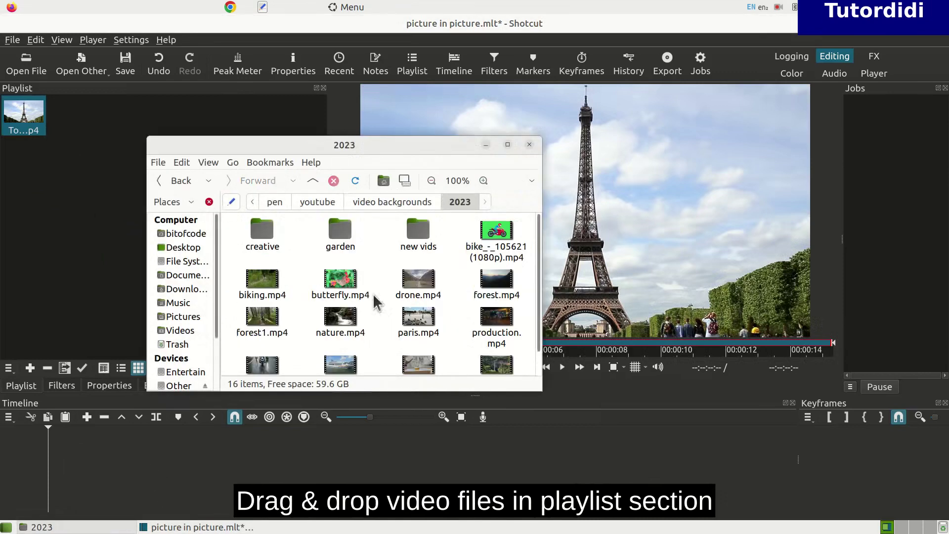
pyautogui.moveTo(497, 319); pyautogui.dragTo(94, 123)
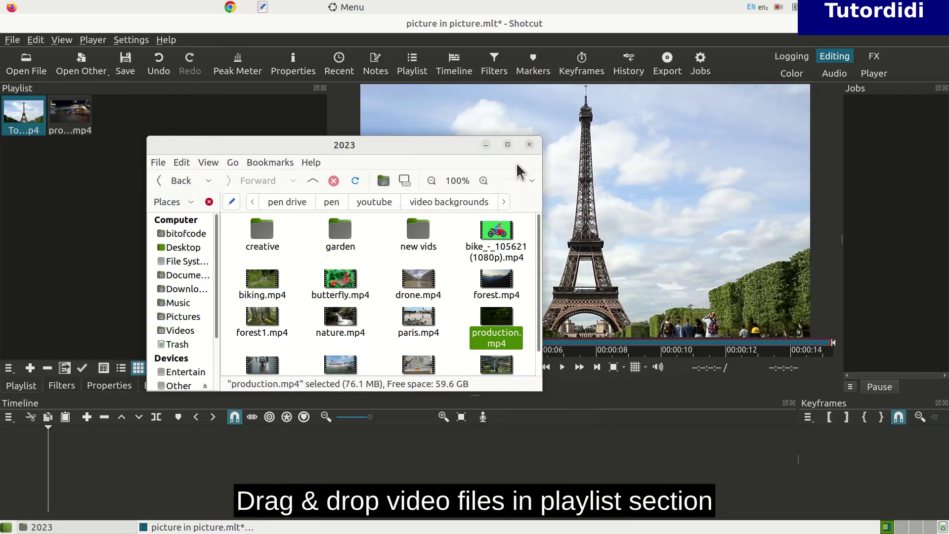
pyautogui.click(529, 144)
# Preview the Tour Eiffel clip and the production.mp4 clip in the source player.
pyautogui.click(560, 364)
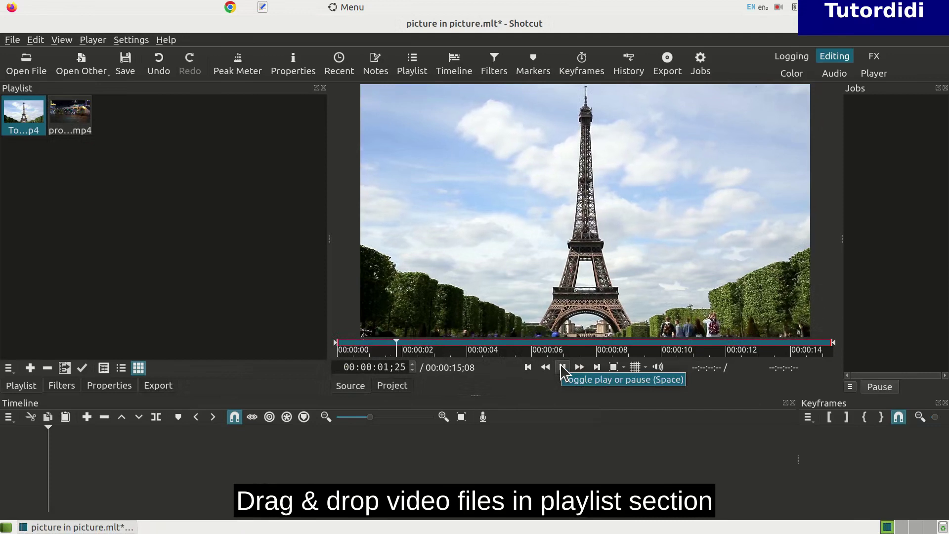
pyautogui.click(563, 368)
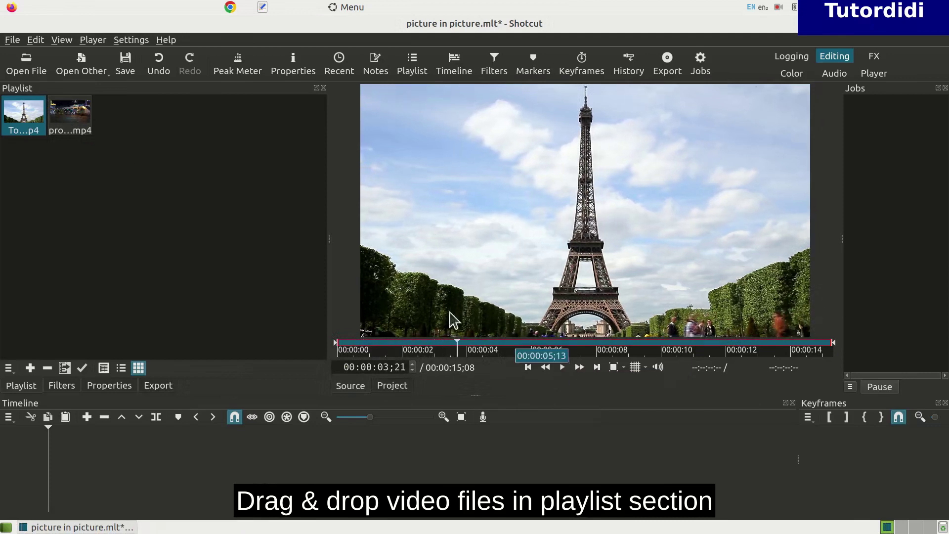
pyautogui.doubleClick(77, 118)
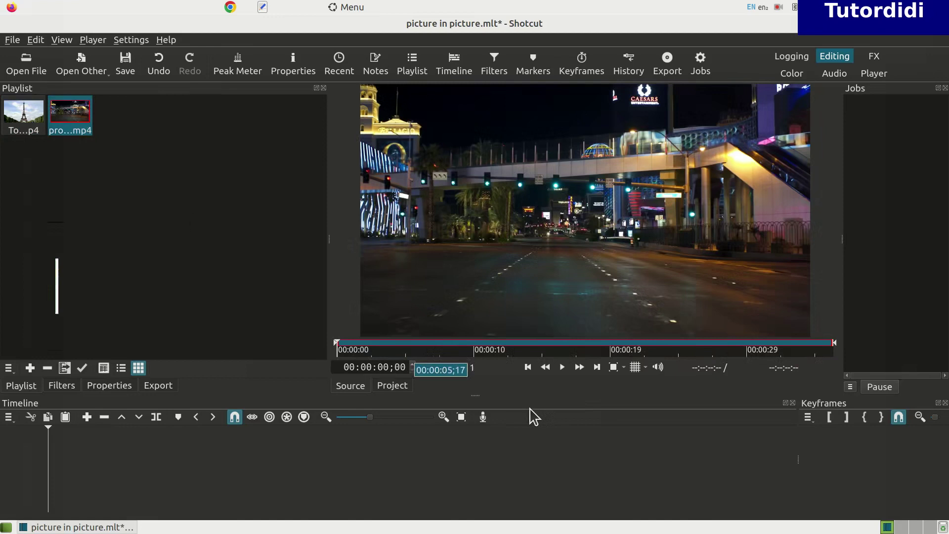
pyautogui.click(562, 367)
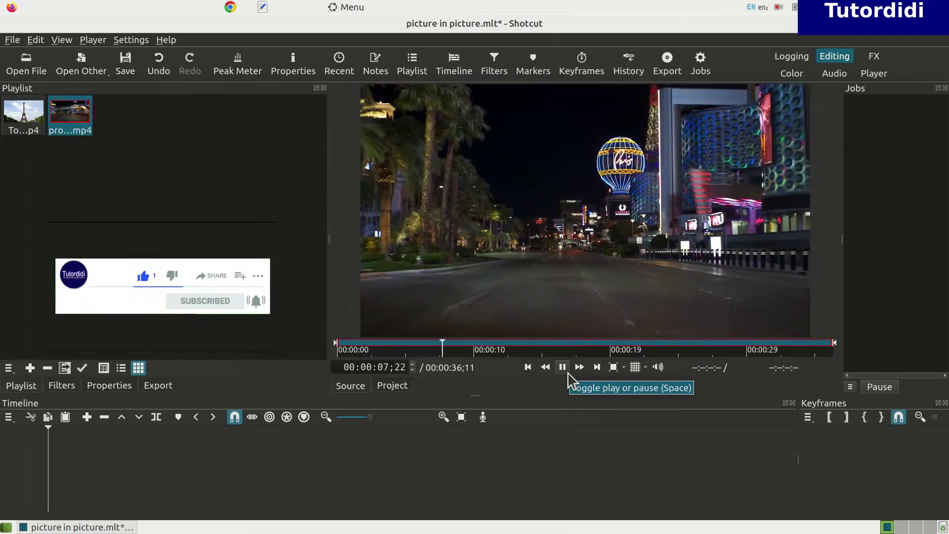
pyautogui.click(563, 370)
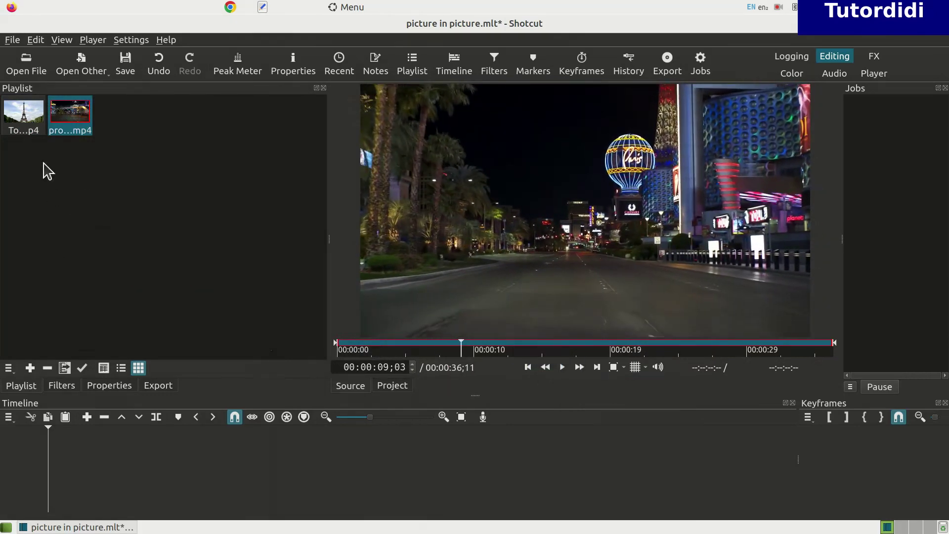
# Place production.mp4 at the start of track V1 and play the project to about 00:00:07;14.
pyautogui.moveTo(74, 117); pyautogui.dragTo(75, 469)
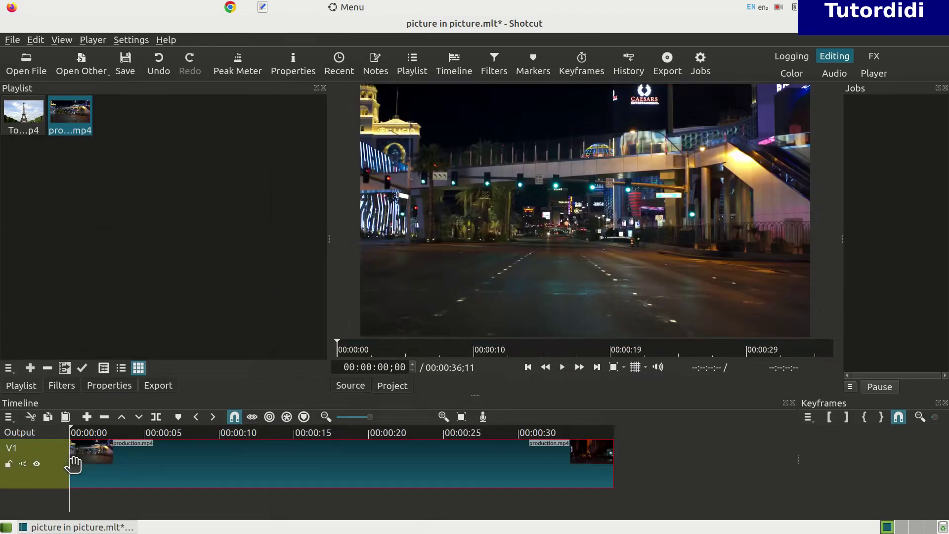
pyautogui.click(562, 369)
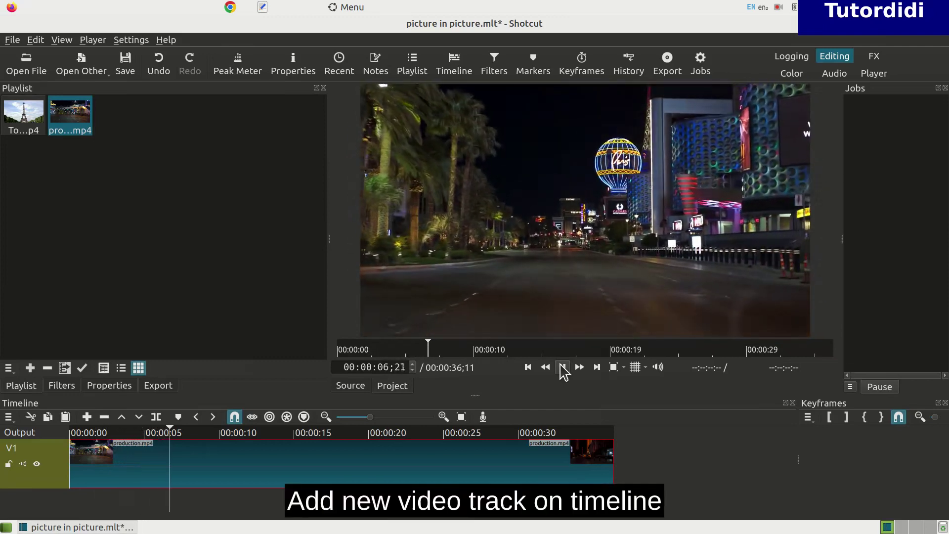
pyautogui.click(563, 369)
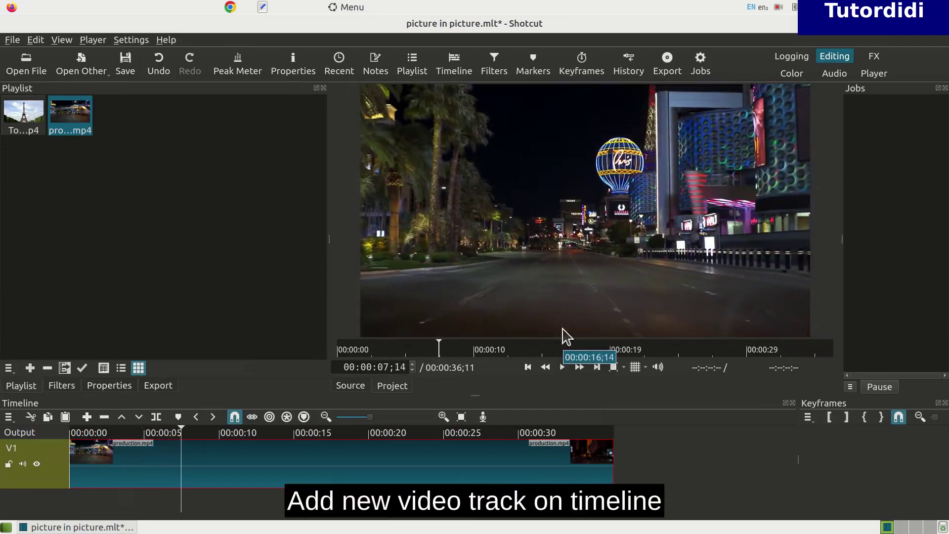
# Add a second video track and place the Tour Eiffel clip on it, starting at the playhead.
pyautogui.click(9, 417)
pyautogui.moveTo(28, 435)
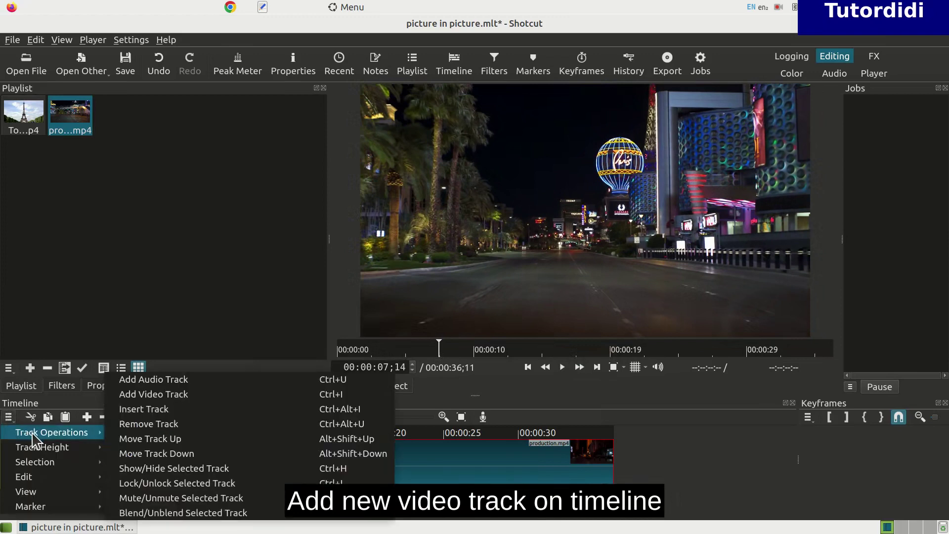
pyautogui.click(157, 395)
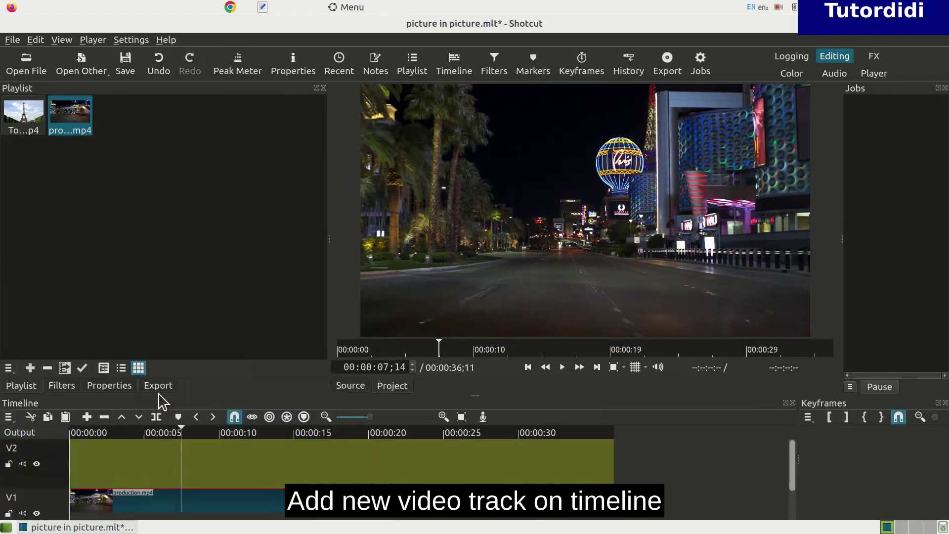
pyautogui.moveTo(22, 113); pyautogui.dragTo(252, 466)
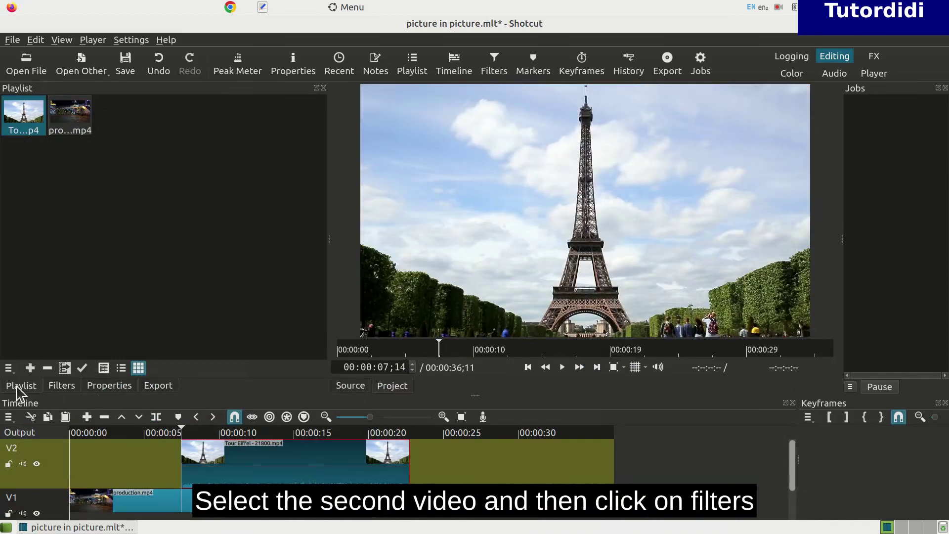
# Apply the Size, Position & Rotate filter to the Tour Eiffel clip on track V2.
pyautogui.click(61, 386)
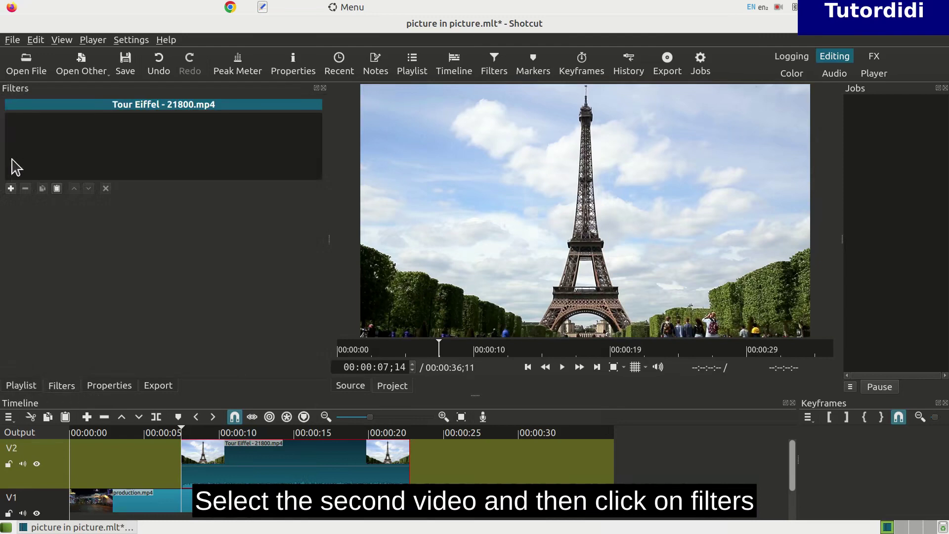
pyautogui.click(11, 188)
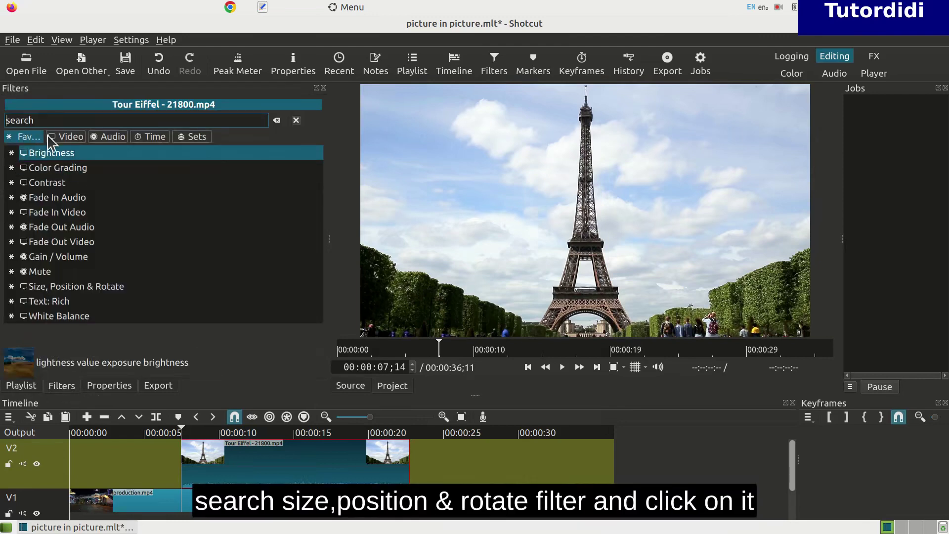
pyautogui.write('size')
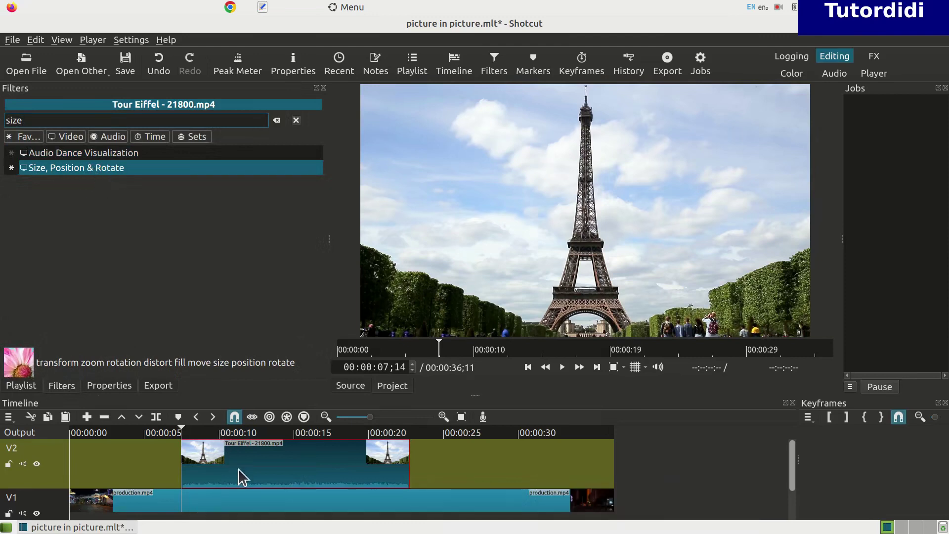
pyautogui.click(102, 169)
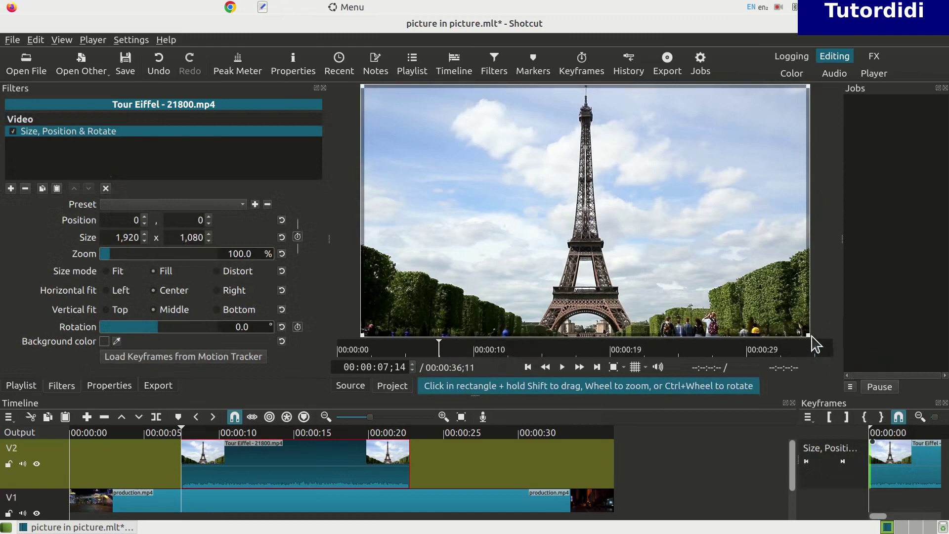
# Shrink the Tour Eiffel overlay to about 866 x 487, keeping it in the upper-left corner of the frame.
pyautogui.moveTo(809, 336); pyautogui.dragTo(699, 275)
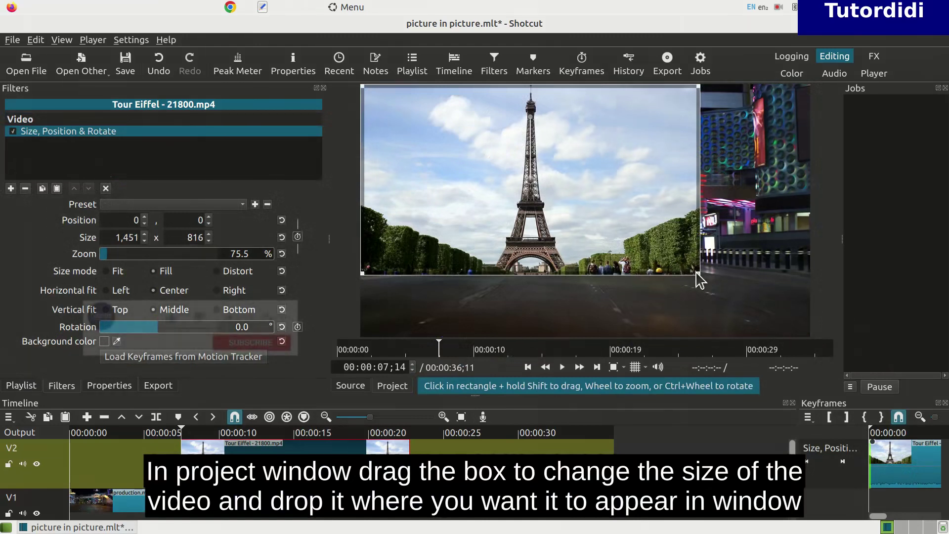
pyautogui.moveTo(700, 272); pyautogui.dragTo(662, 252)
pyautogui.moveTo(555, 242); pyautogui.dragTo(479, 203)
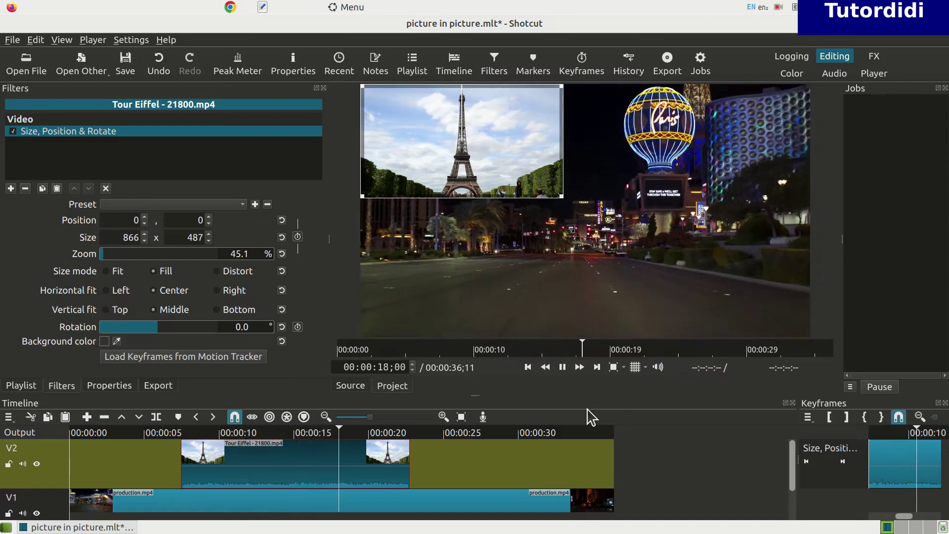
# Stop playback and move the Tour Eiffel overlay to the lower-left corner of the frame, at about position 2, 605.
pyautogui.click(563, 368)
pyautogui.moveTo(354, 434); pyautogui.dragTo(179, 435)
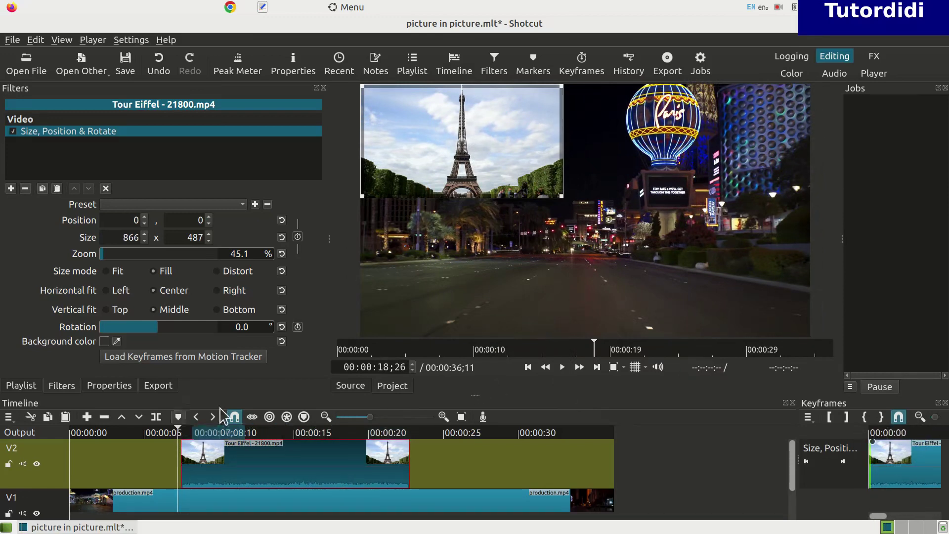
pyautogui.moveTo(456, 211); pyautogui.dragTo(460, 267)
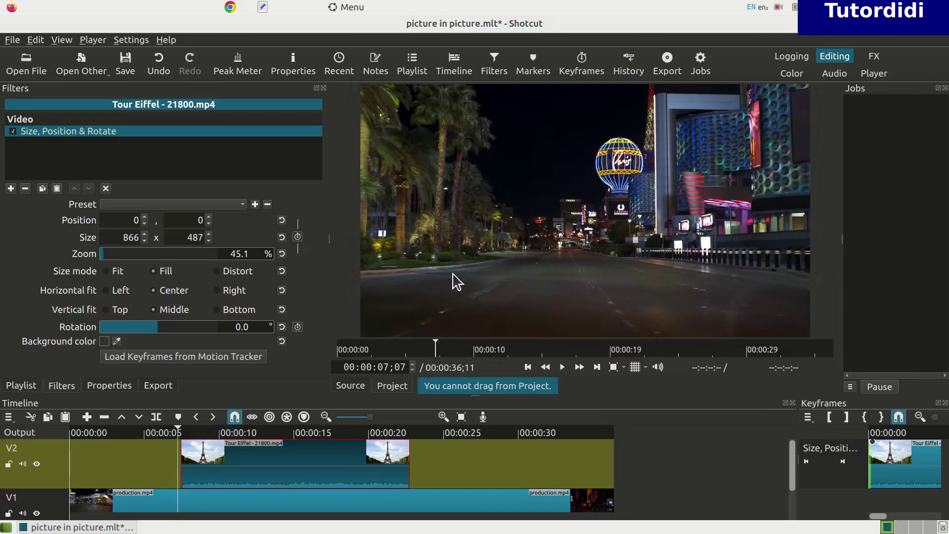
pyautogui.moveTo(184, 436); pyautogui.dragTo(213, 440)
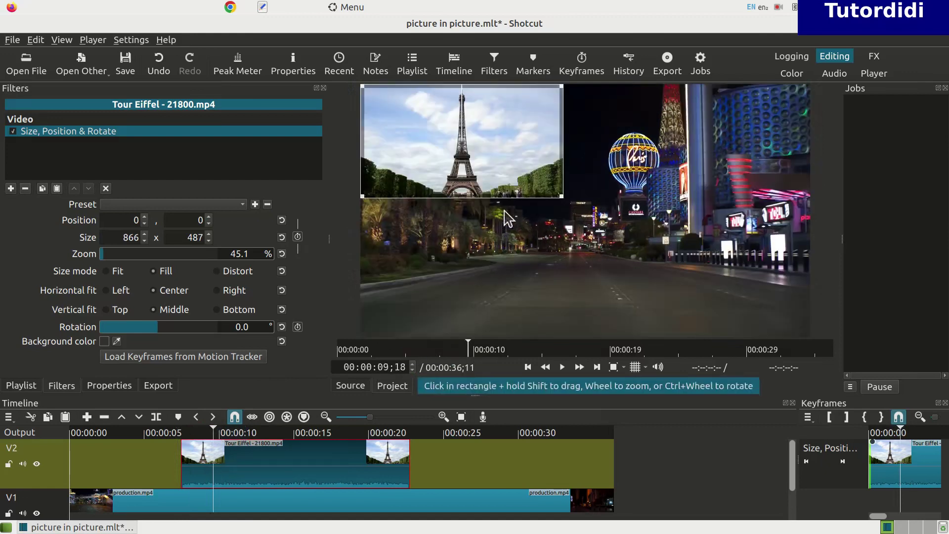
pyautogui.moveTo(486, 147); pyautogui.dragTo(477, 185)
pyautogui.moveTo(463, 145); pyautogui.dragTo(462, 290)
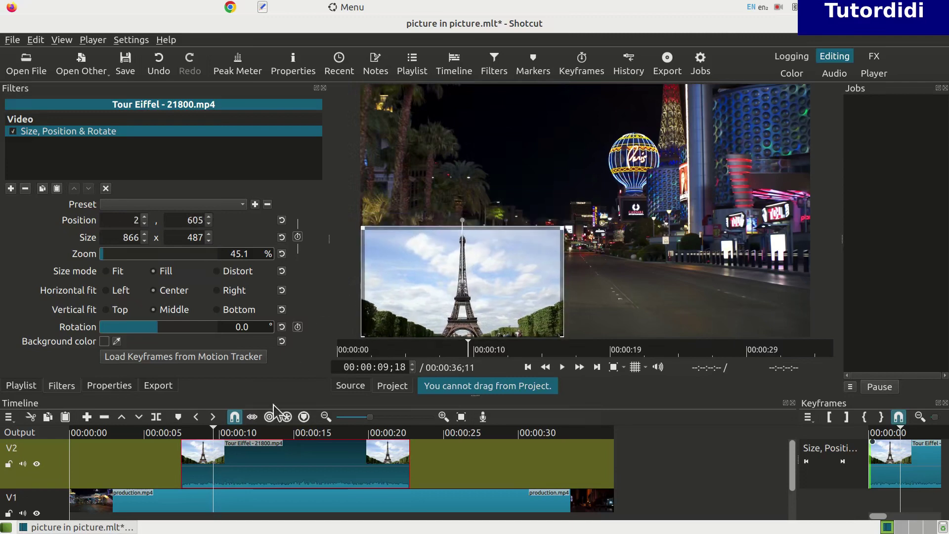
# Play the project from just before the Tour Eiffel clip begins and look over the filter's presets.
pyautogui.click(174, 433)
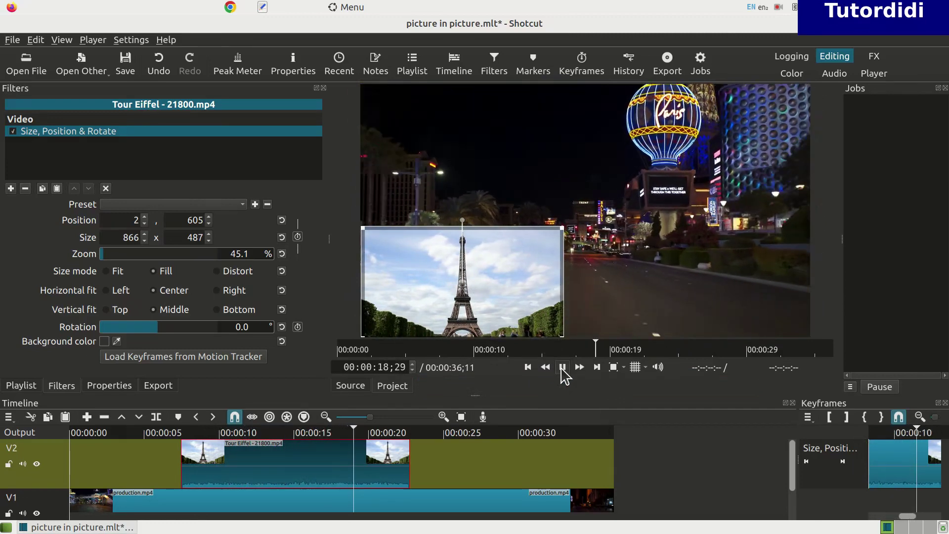
pyautogui.click(563, 367)
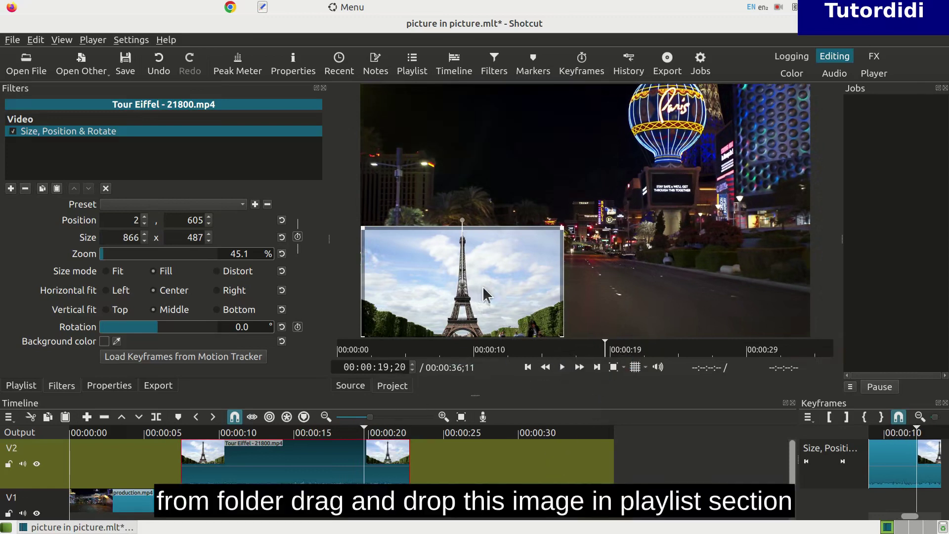
pyautogui.click(152, 205)
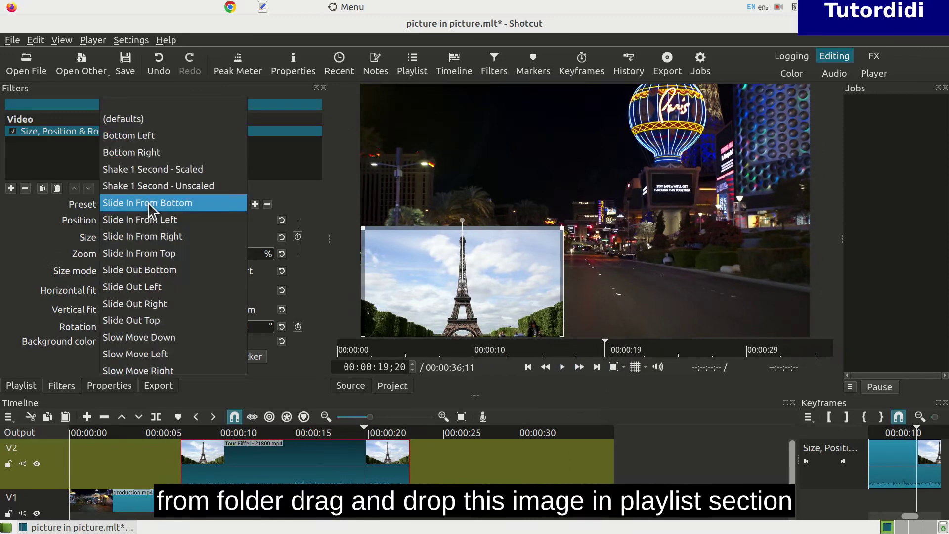
pyautogui.click(15, 215)
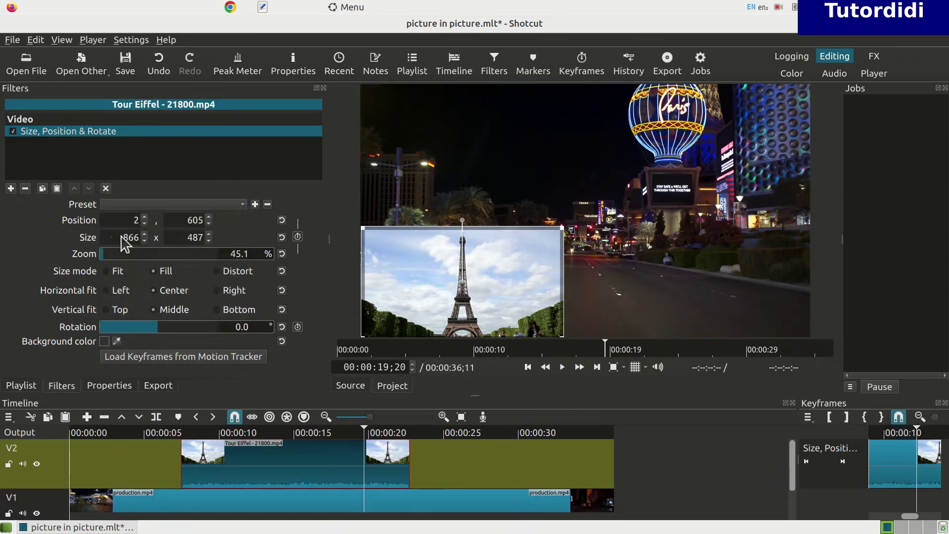
# Reduce the overlay's zoom to about 41.3% and set its horizontal fit to Right.
pyautogui.moveTo(104, 256)
pyautogui.mouseDown()
pyautogui.moveTo(113, 258)
pyautogui.moveTo(104, 257)
pyautogui.mouseUp()
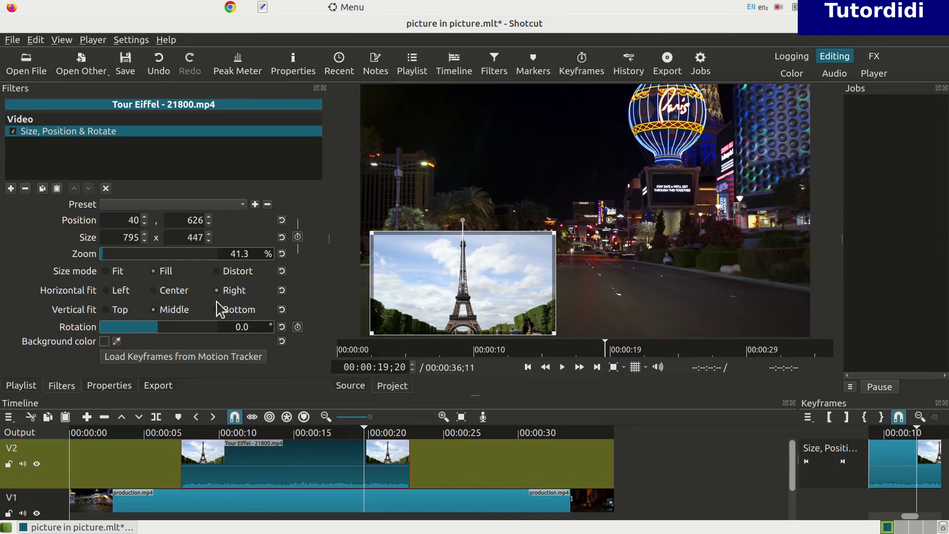
# Try rotating the Tour Eiffel overlay by about 38.7° and reset the rotation to its default.
pyautogui.moveTo(159, 328); pyautogui.dragTo(190, 330)
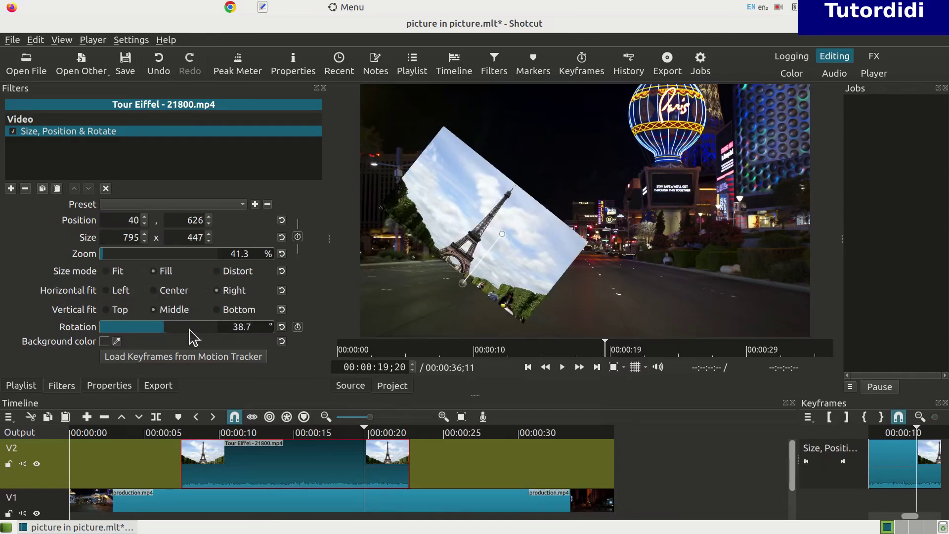
pyautogui.click(282, 328)
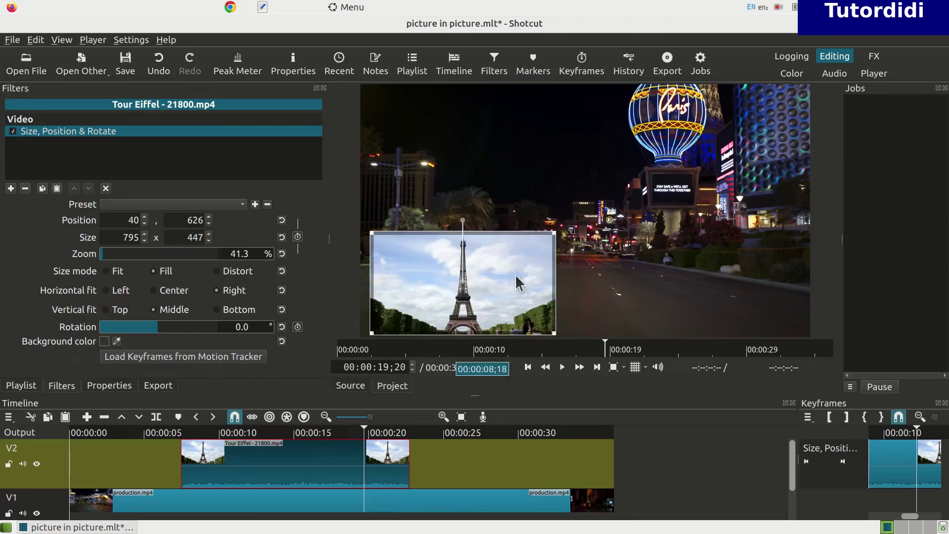
# Move the Tour Eiffel overlay to the lower-right corner of the frame and enlarge it to about 1,320 x 742.
pyautogui.moveTo(467, 286); pyautogui.dragTo(724, 296)
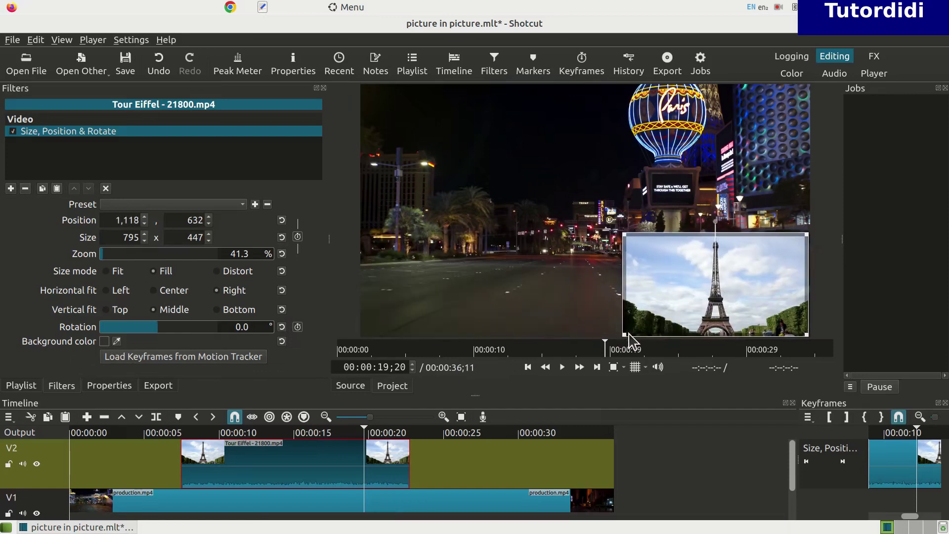
pyautogui.moveTo(626, 337); pyautogui.dragTo(945, 334)
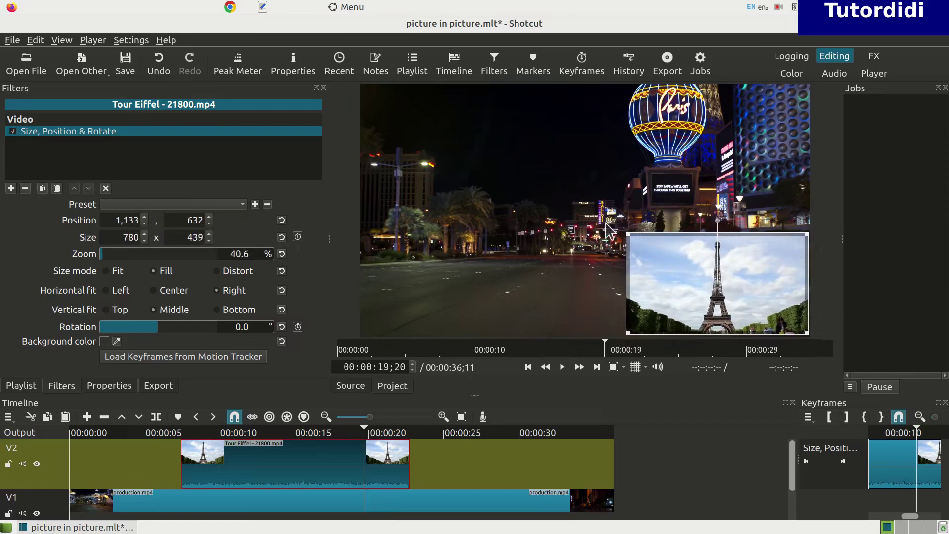
pyautogui.moveTo(631, 234); pyautogui.dragTo(479, 163)
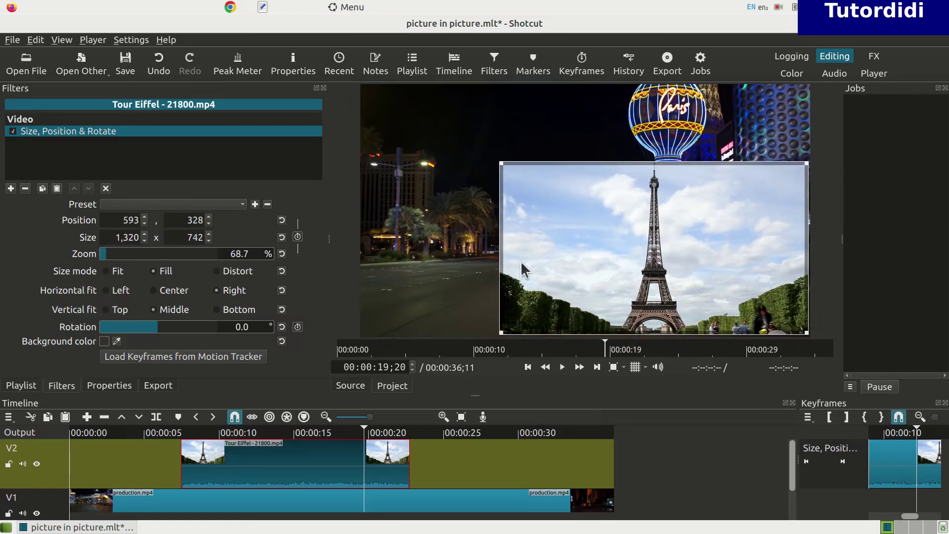
# Move the Tour Eiffel overlay to the lower-left part of the frame, at position about -156, 389.
pyautogui.moveTo(474, 275); pyautogui.dragTo(515, 264)
pyautogui.moveTo(655, 250); pyautogui.dragTo(478, 270)
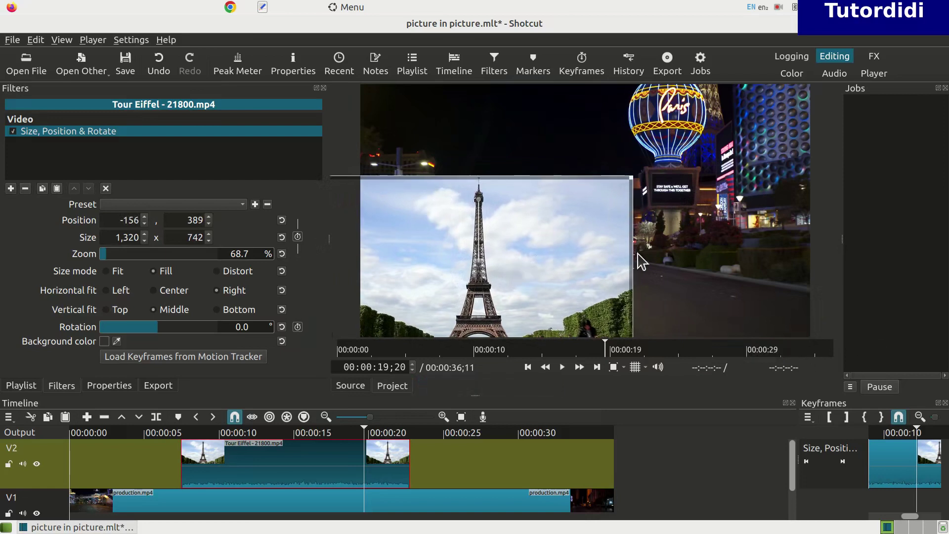
# Preview the composite video in the Player layout, pause it after the overlay ends, and return to the Editing layout.
pyautogui.click(803, 54)
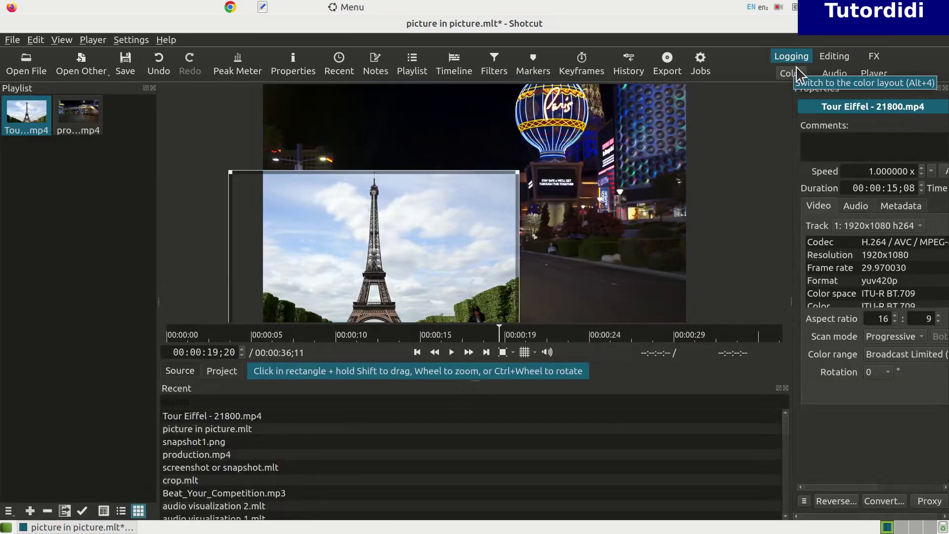
pyautogui.click(882, 70)
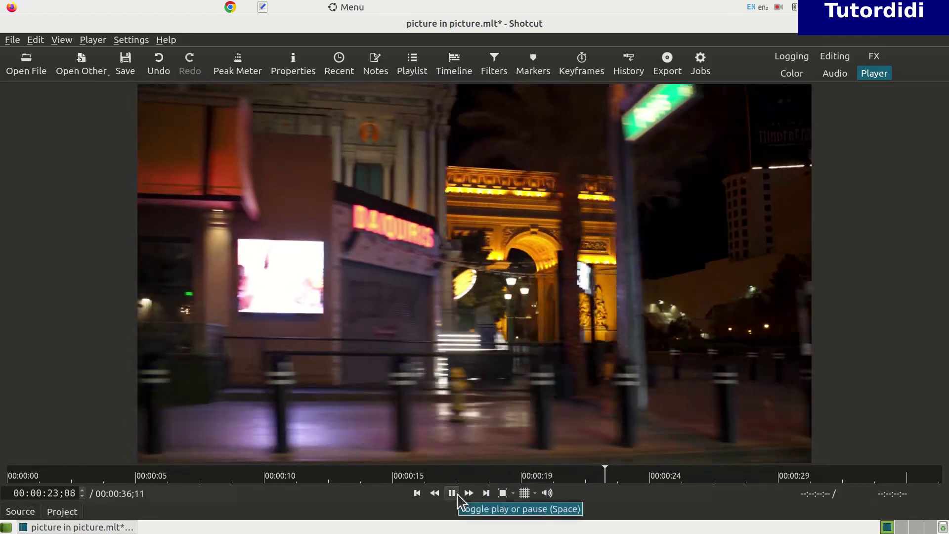
pyautogui.click(458, 494)
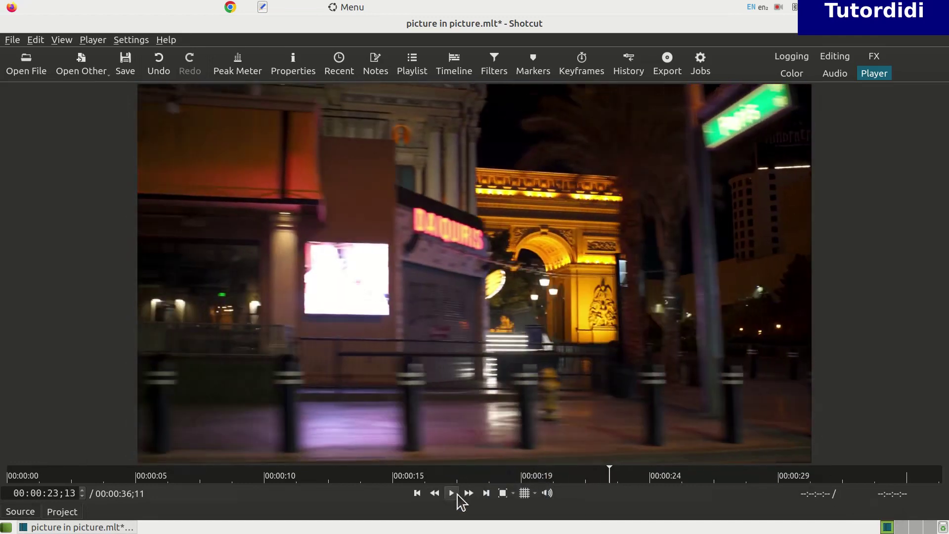
pyautogui.click(835, 56)
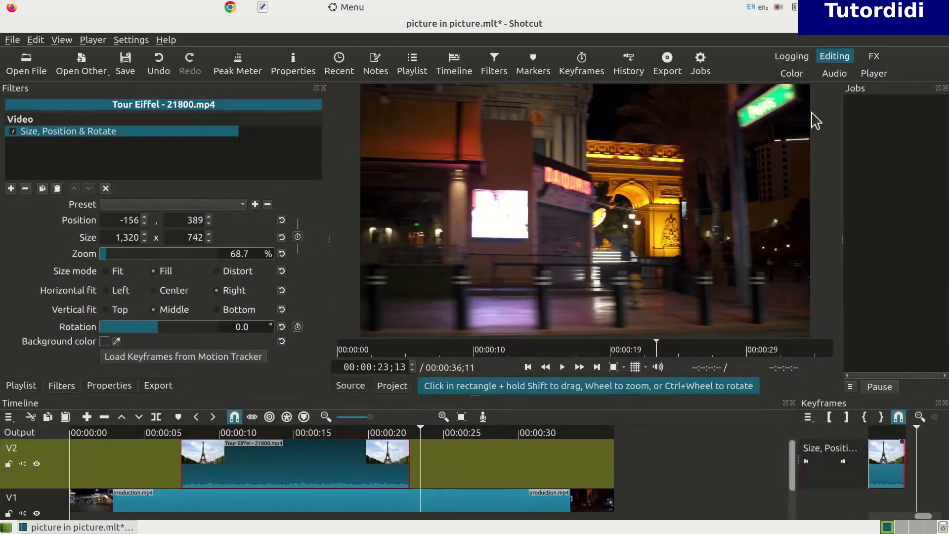
# Trim the end of the Tour Eiffel clip on V2 to about the 20-second mark and play the project across the new ending.
pyautogui.moveTo(408, 468)
pyautogui.mouseDown()
pyautogui.moveTo(341, 440)
pyautogui.moveTo(370, 450)
pyautogui.mouseUp()
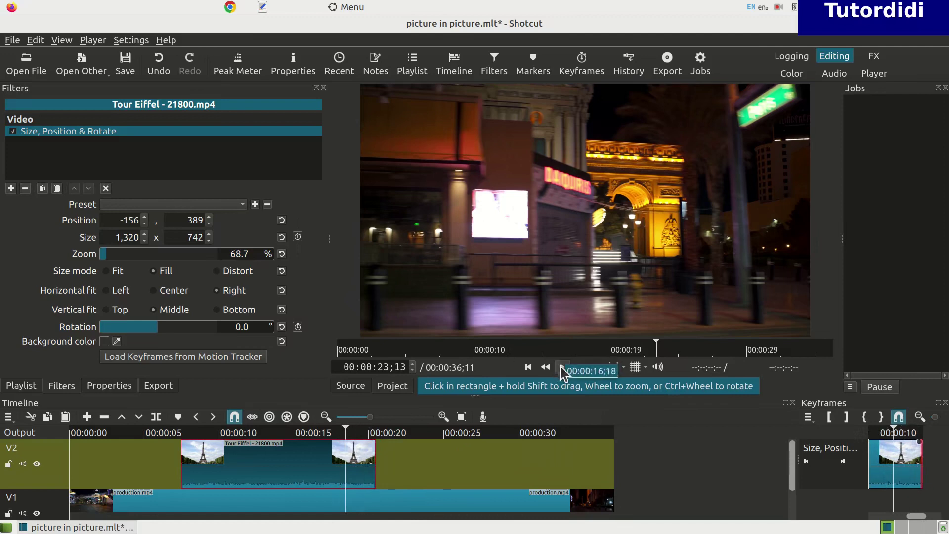
pyautogui.click(562, 367)
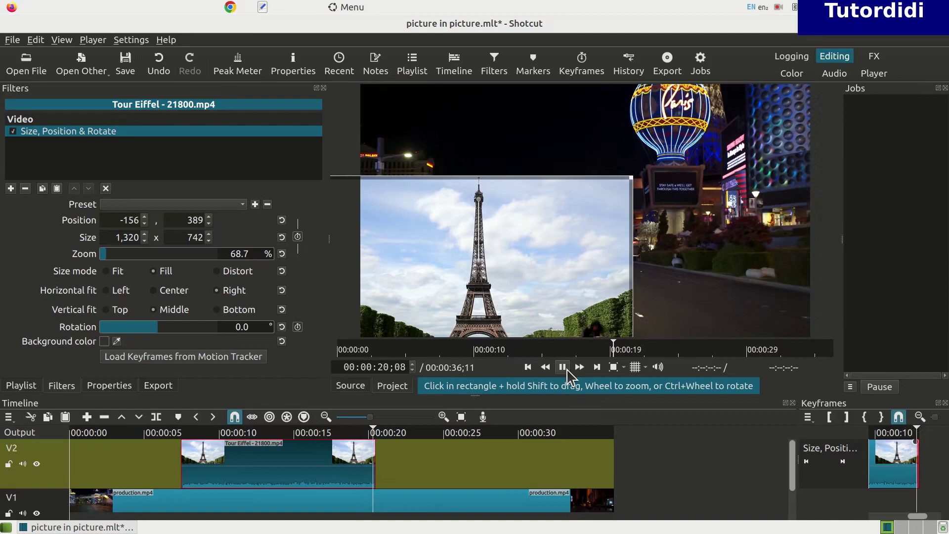
pyautogui.click(567, 374)
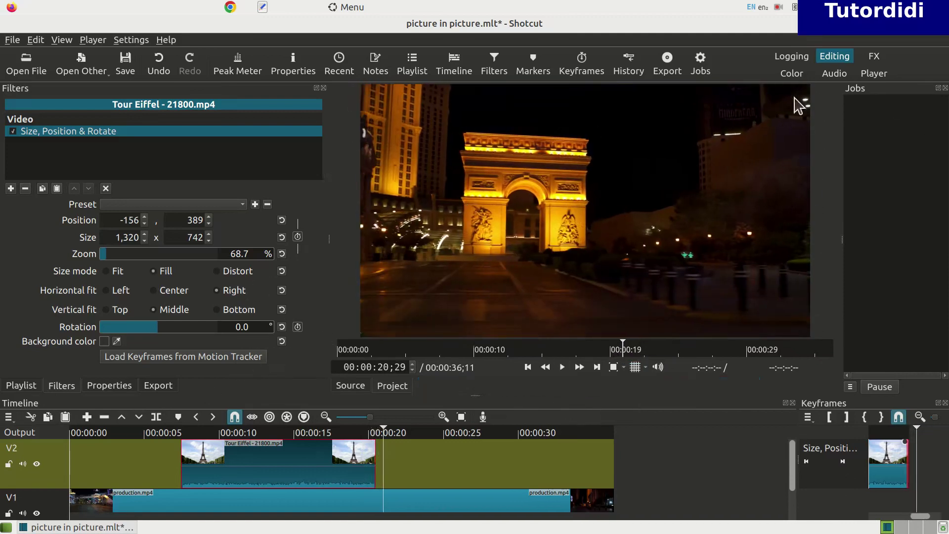
pyautogui.click(779, 7)
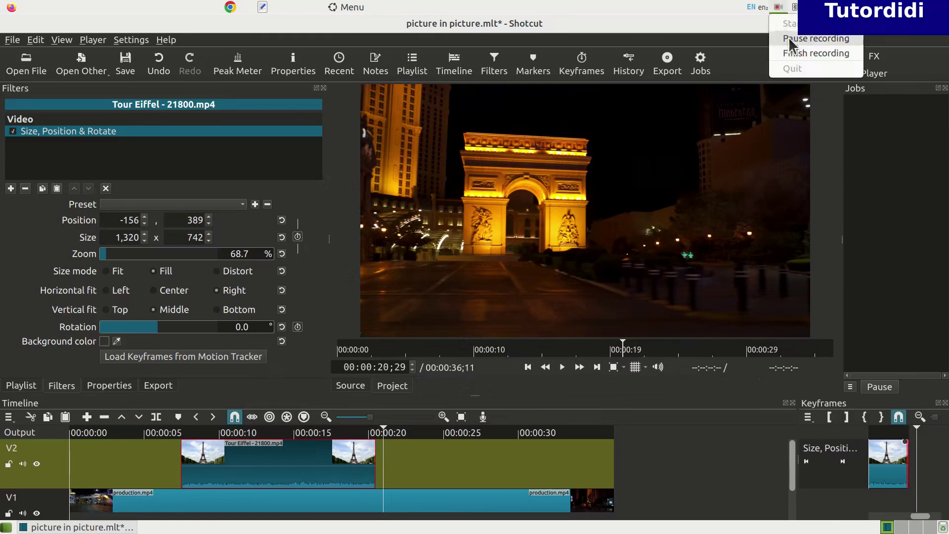
pyautogui.click(797, 53)
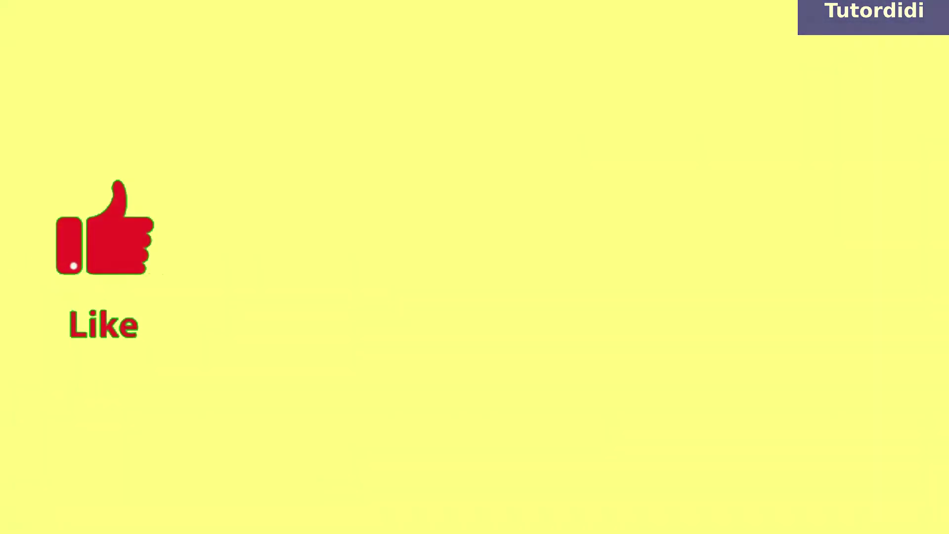